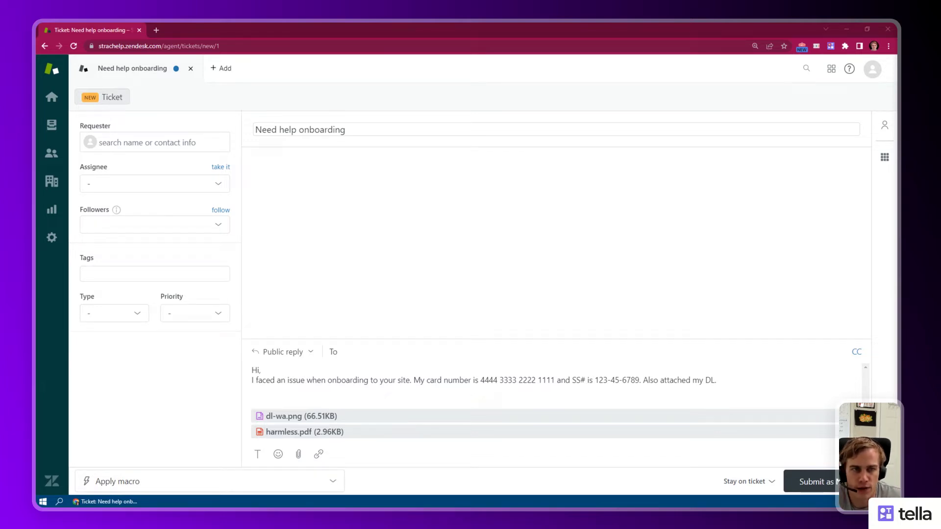
Step: Submit the Need help onboarding ticket with its card number, SSN and two attachments as new
left_click(700, 369)
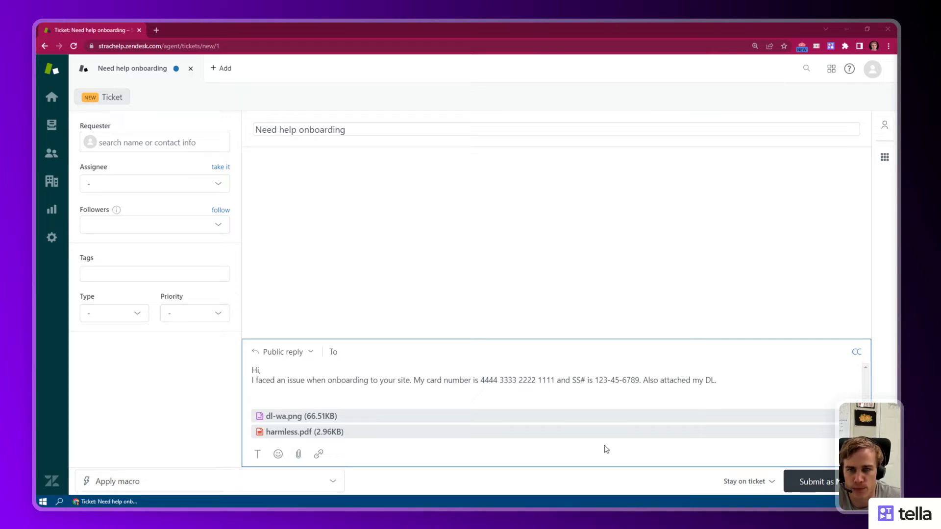
left_click(809, 482)
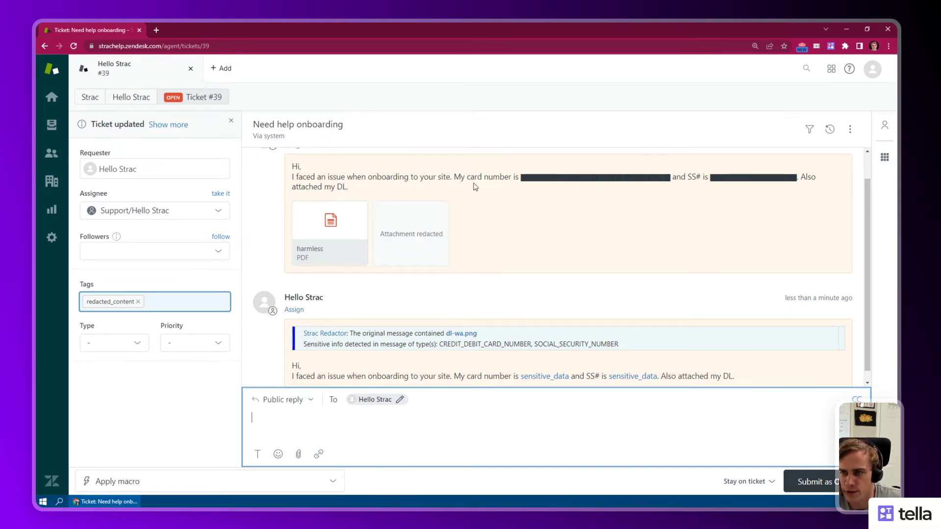
scroll(581, 308, "down", 1)
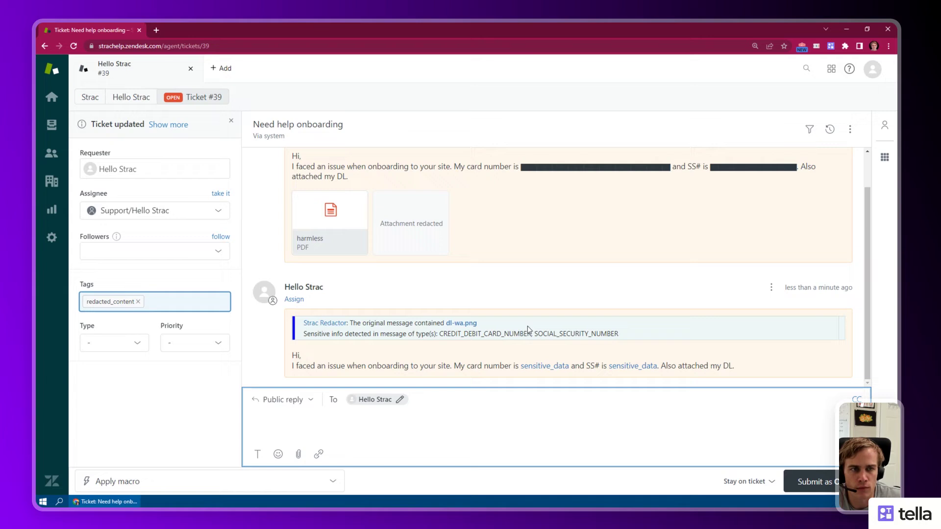
Step: Open the original dl-wa.png license image from the Strac Redactor note's vault link
left_click(460, 323)
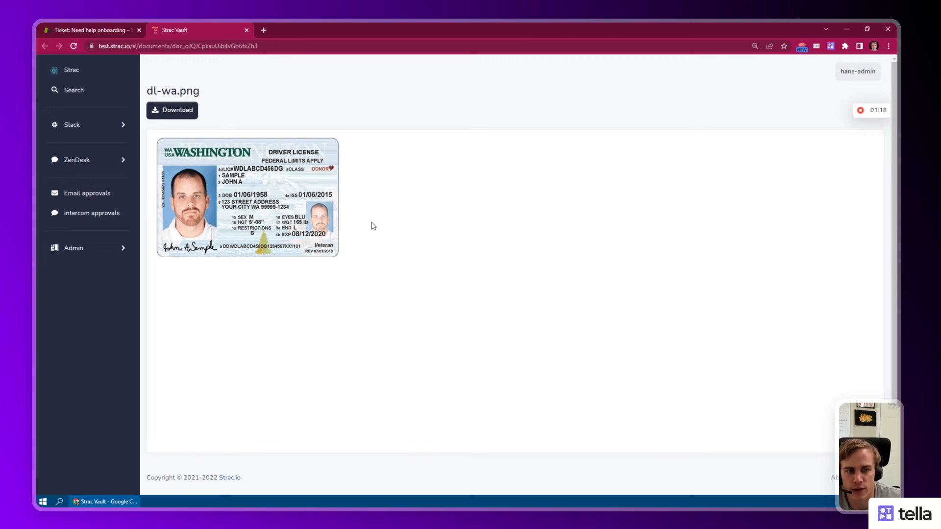
Step: Switch back to the Zendesk tab showing redacted ticket #39
key("ctrl+Tab")
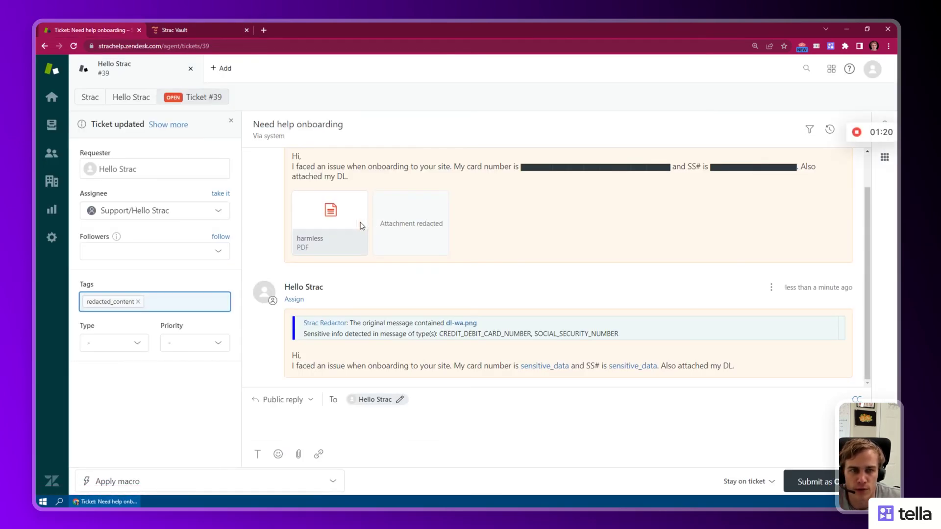